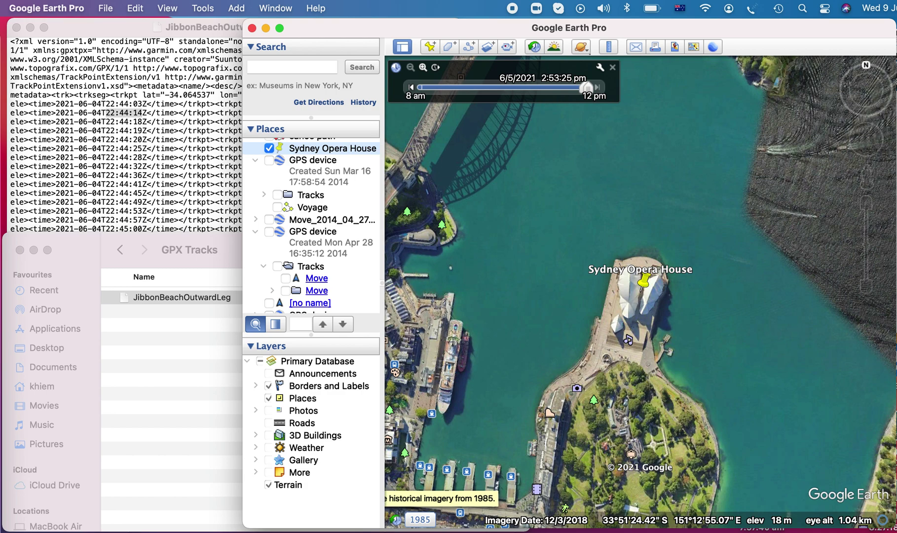
# Bring the GPX Tracks folder forward and show the JibbonBeachOutwardLeg file's raw text
pyautogui.click(225, 250)
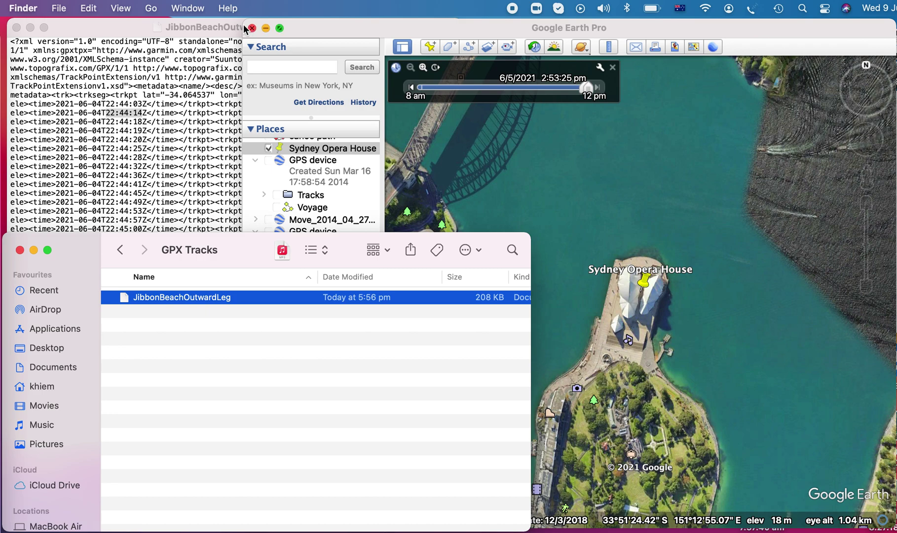
pyautogui.click(207, 25)
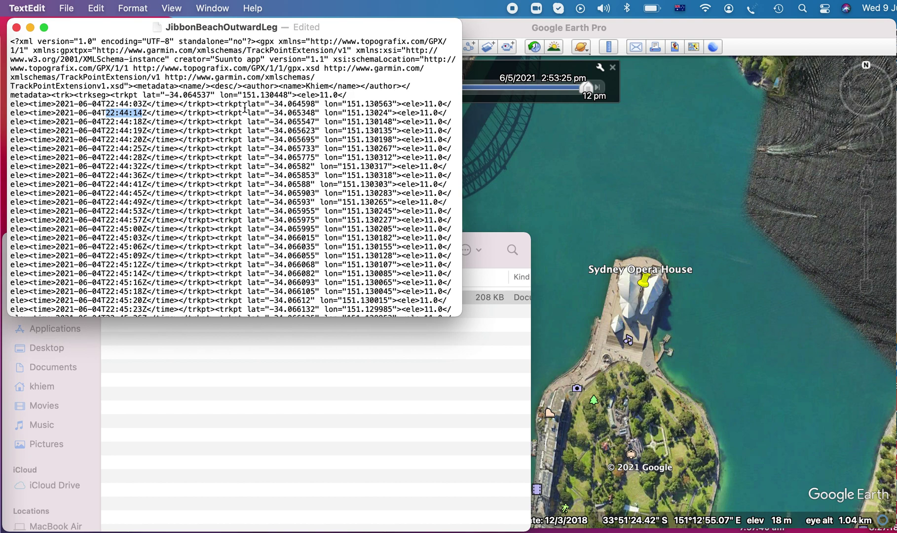
# Highlight the first track point's latitude and the second point's timestamp ending 22:44:14Z
pyautogui.moveTo(270, 104); pyautogui.dragTo(446, 104)
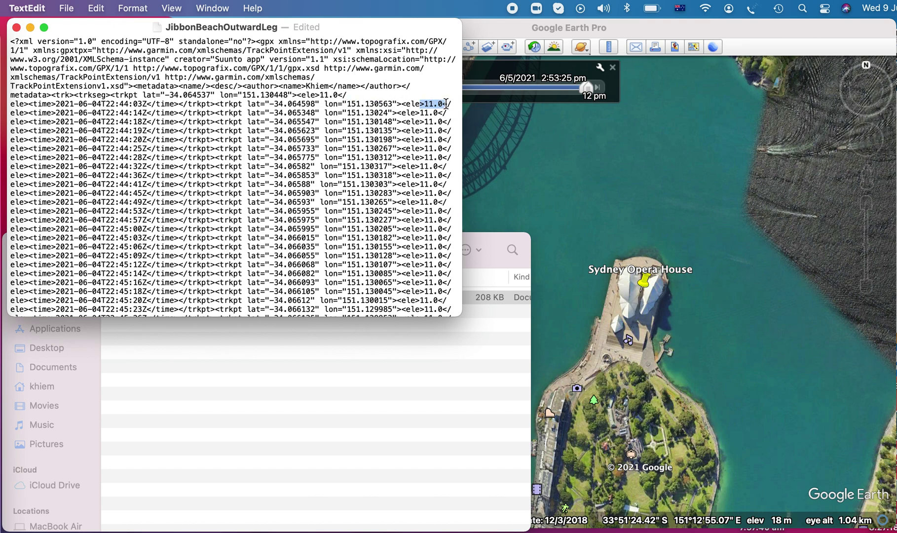
pyautogui.click(59, 112)
pyautogui.moveTo(59, 112); pyautogui.dragTo(101, 113)
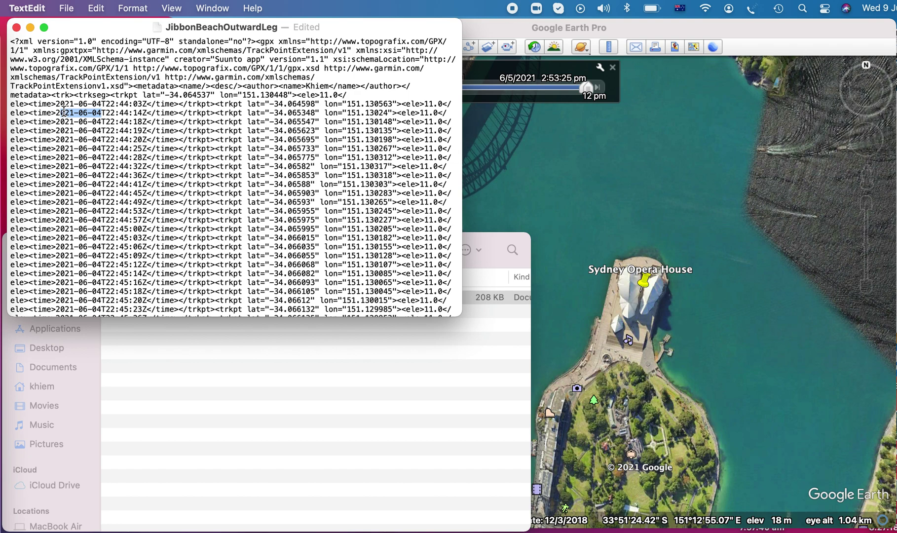
pyautogui.moveTo(101, 114); pyautogui.dragTo(145, 114)
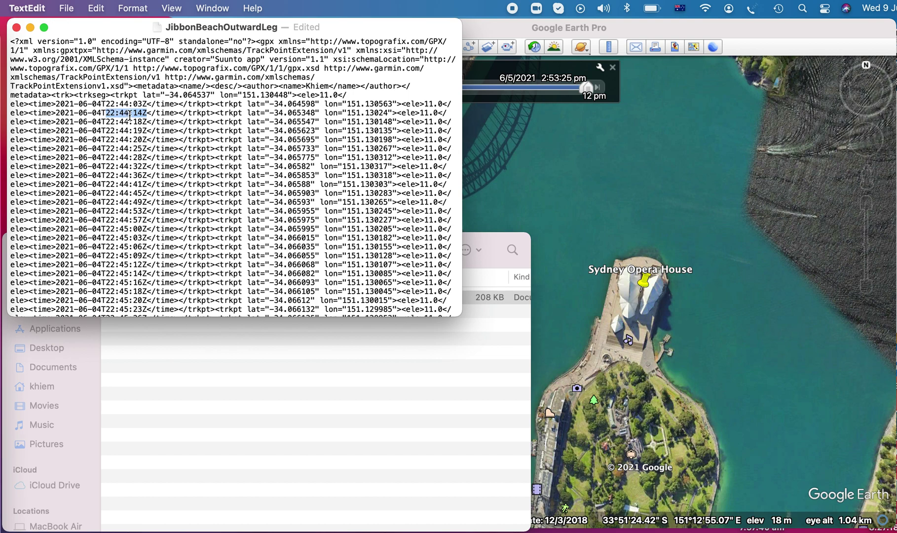
pyautogui.moveTo(139, 113); pyautogui.dragTo(148, 113)
pyautogui.moveTo(424, 104); pyautogui.dragTo(443, 100)
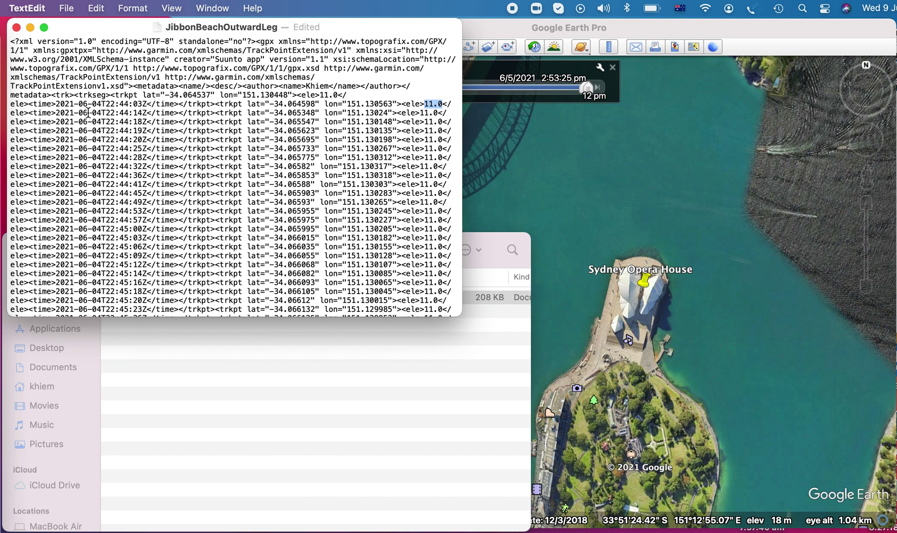
# Drop JibbonBeachOutwardLeg from the GPX Tracks folder onto the Google Earth map
pyautogui.click(492, 239)
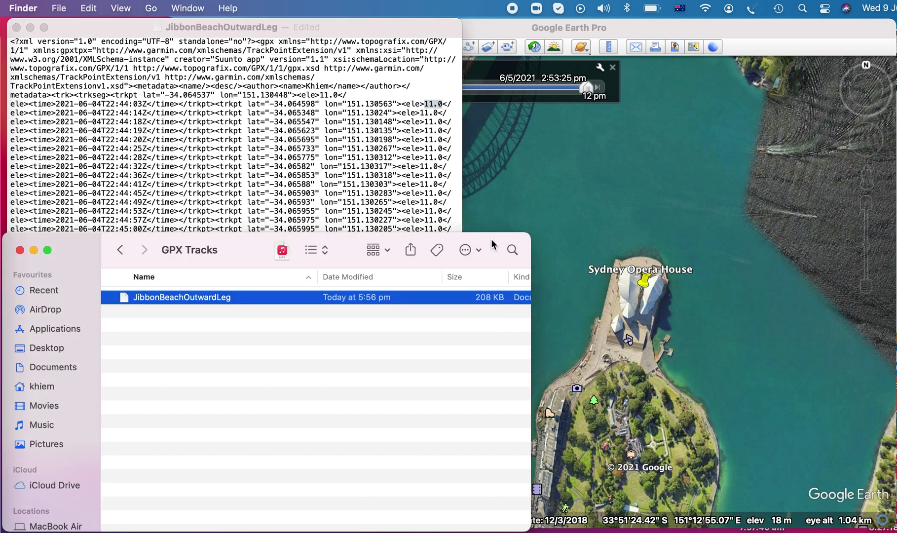
pyautogui.click(589, 31)
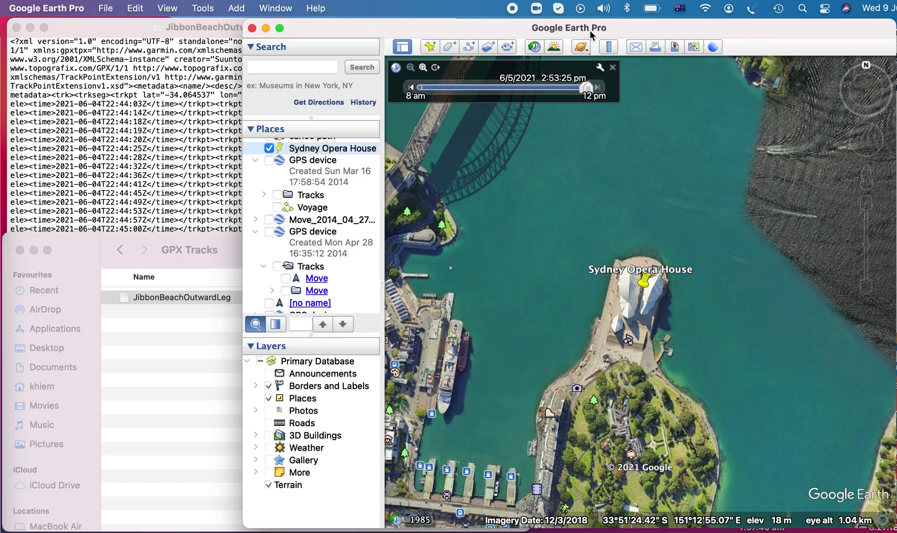
pyautogui.click(228, 242)
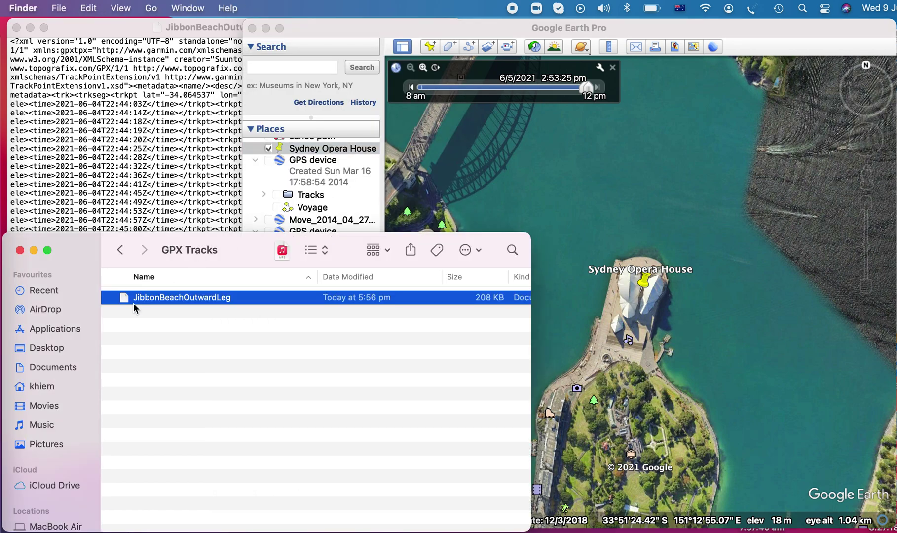
pyautogui.moveTo(122, 296); pyautogui.dragTo(552, 178)
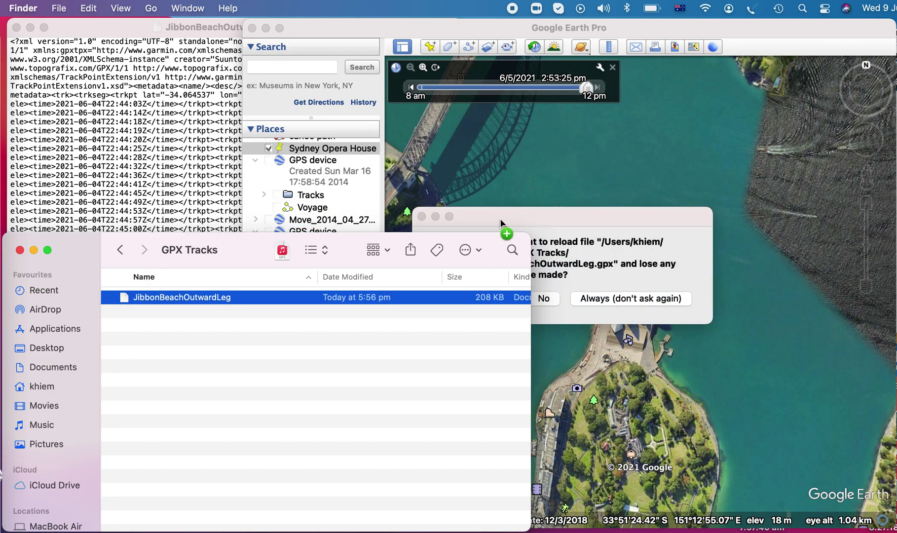
pyautogui.click(528, 213)
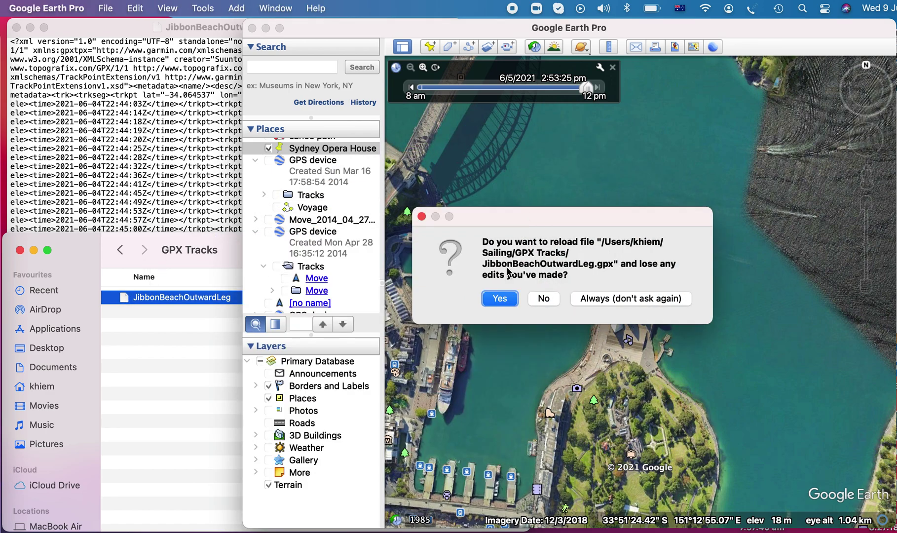
# Confirm the reload and import the GPX as KML tracks with altitudes adjusted
pyautogui.click(507, 299)
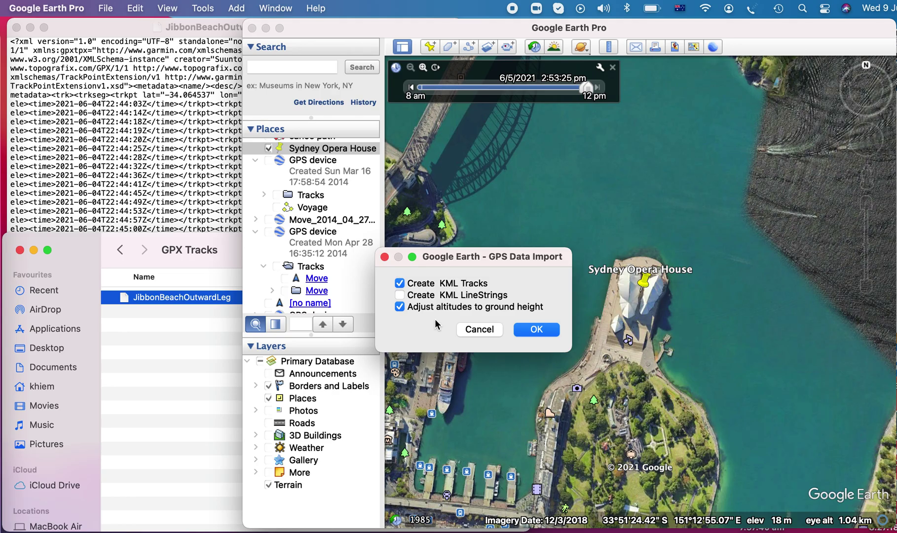
pyautogui.click(530, 329)
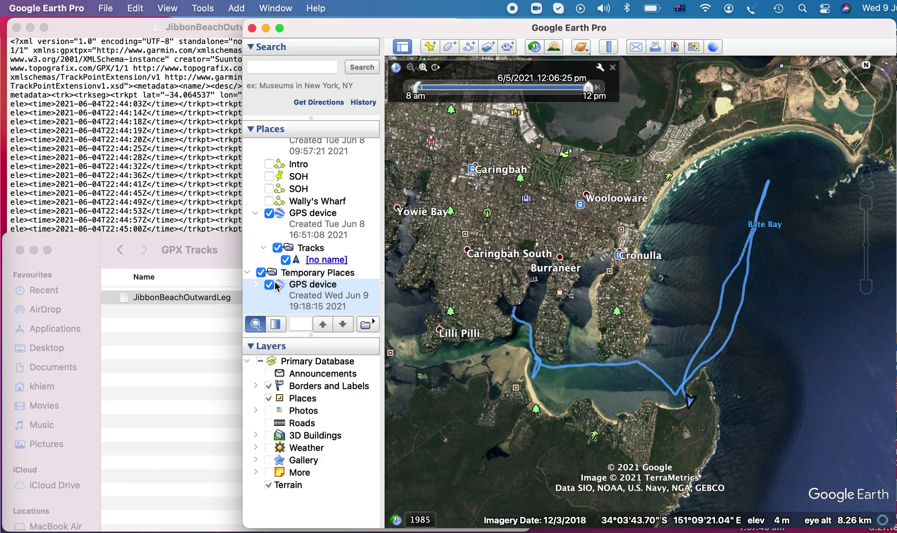
# Expand GPS device > Tracks, select the [no name] track and play its tour
pyautogui.click(256, 285)
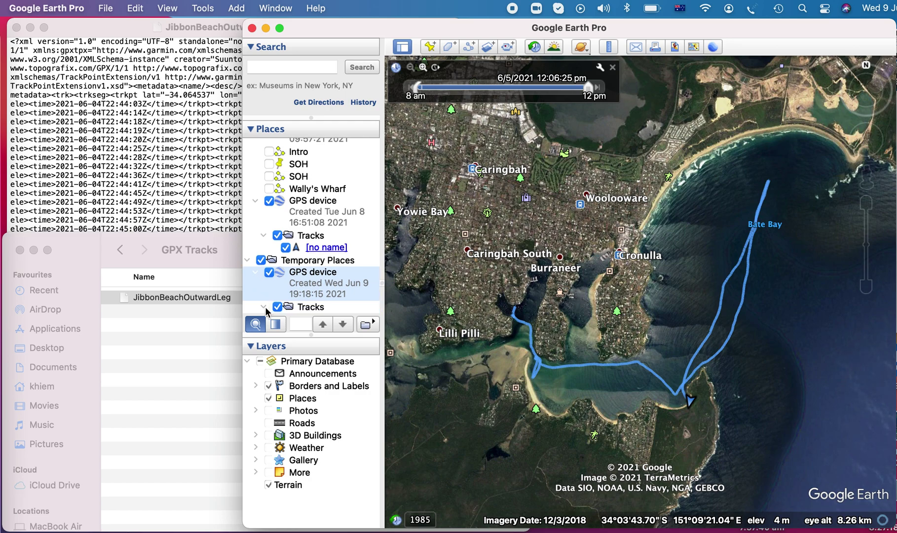
pyautogui.click(265, 307)
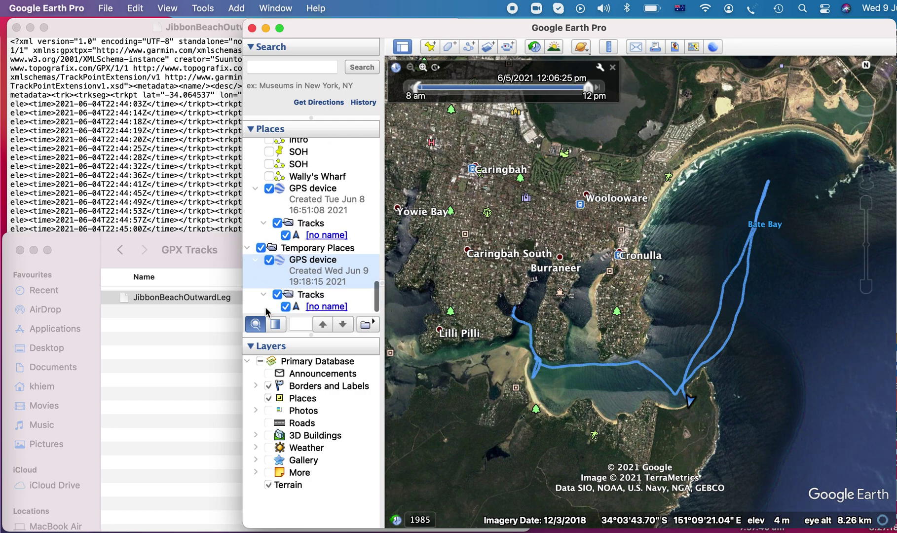
pyautogui.click(297, 305)
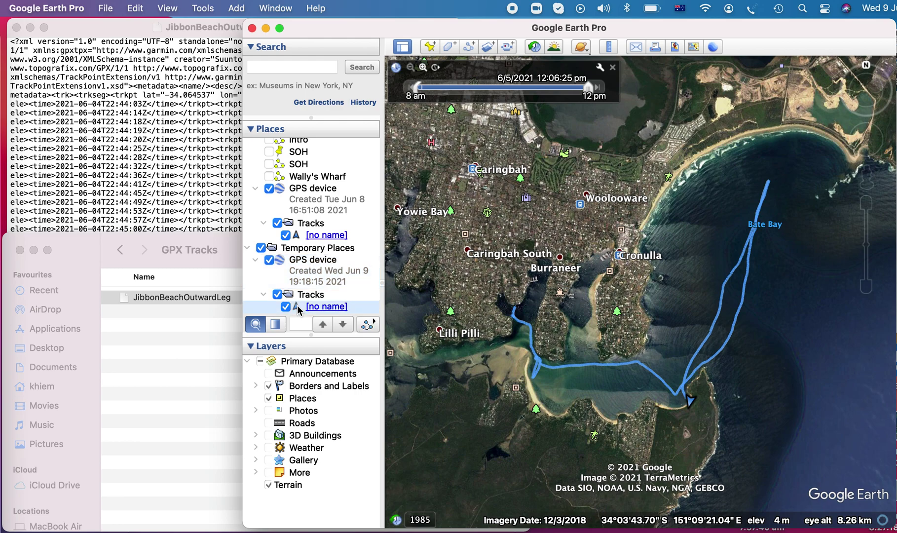
pyautogui.click(367, 326)
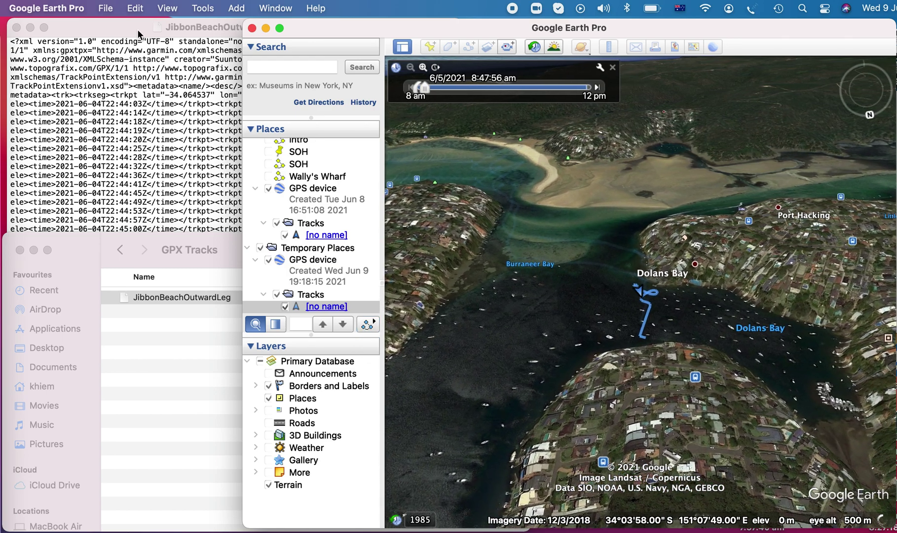
# In Preferences > Touring, replace Camera Tilt Angle 60.0 with 15 and apply
pyautogui.click(66, 9)
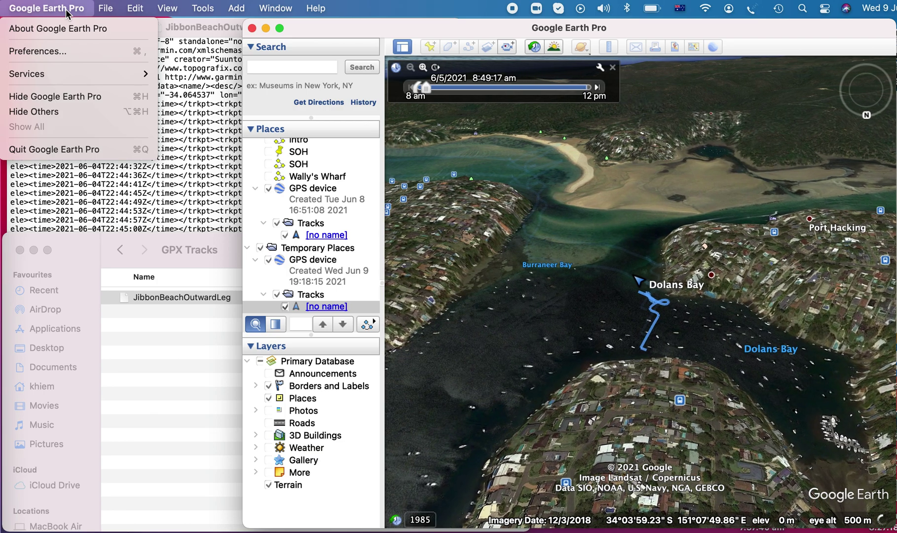
pyautogui.click(48, 51)
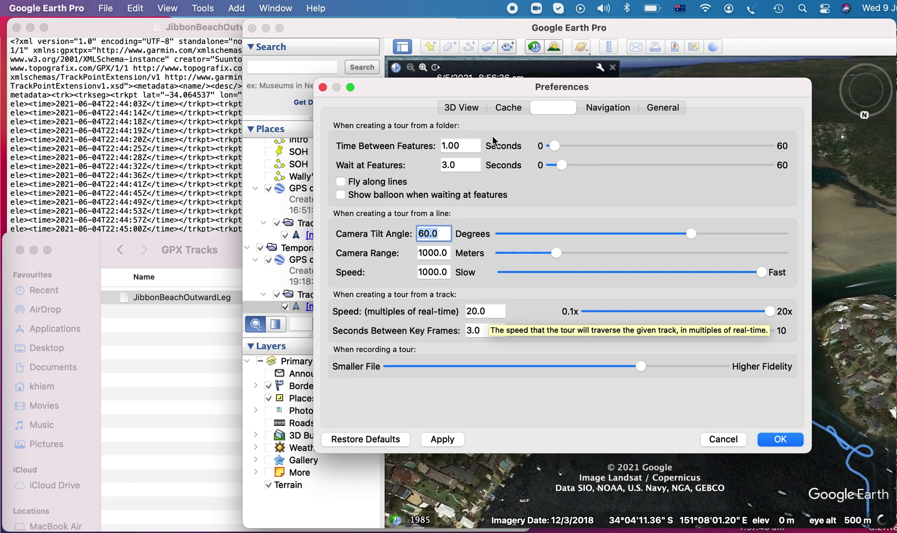
pyautogui.click(466, 109)
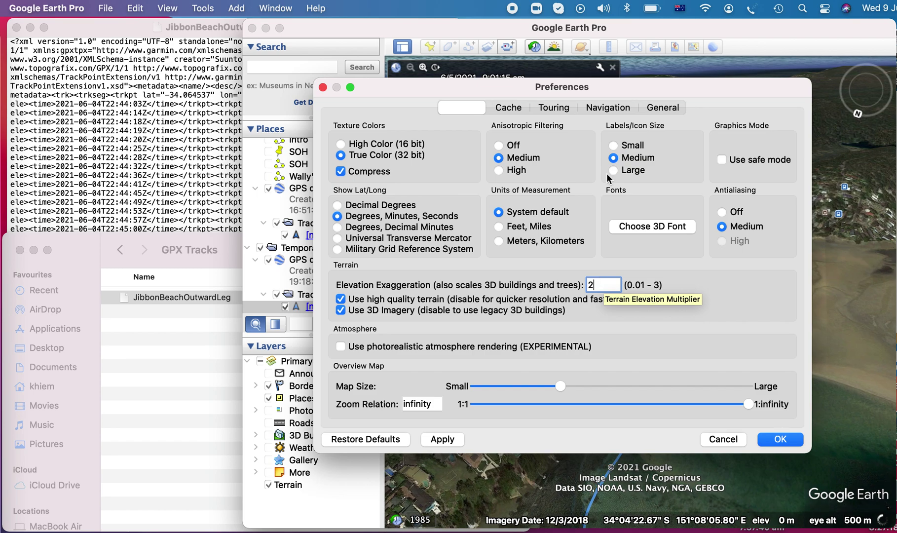
pyautogui.click(553, 107)
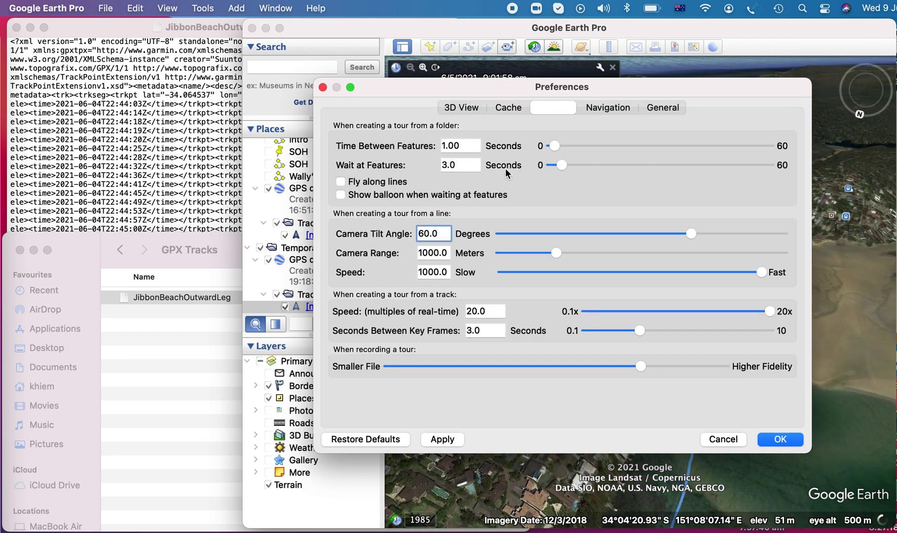
pyautogui.doubleClick(421, 233)
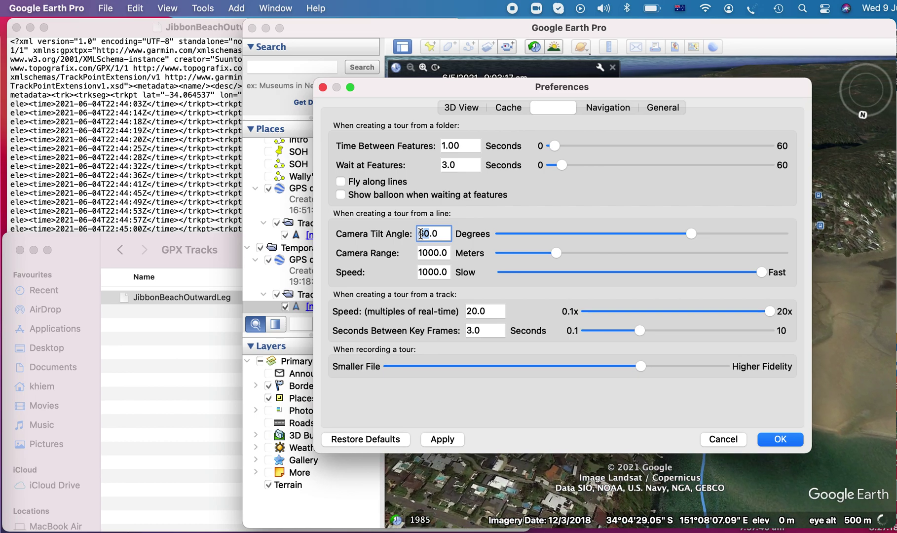
pyautogui.write('15')
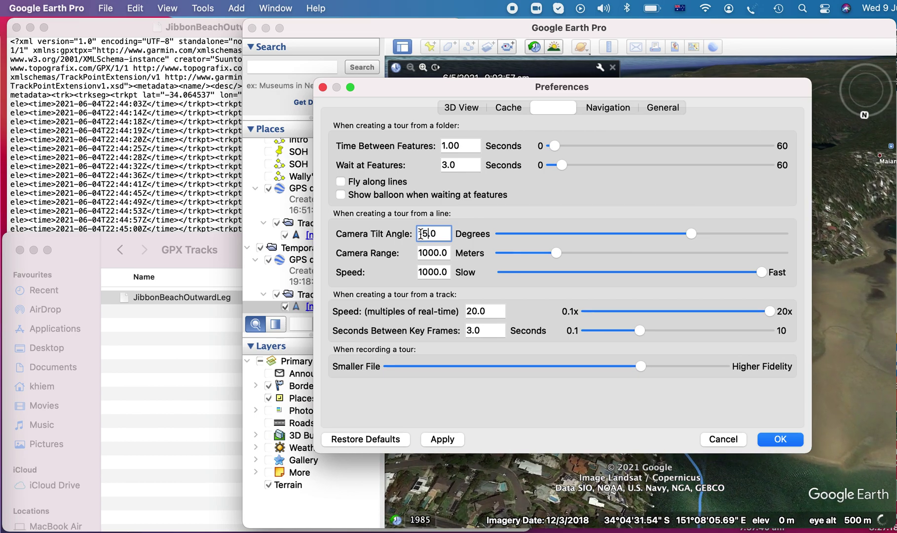
pyautogui.click(790, 438)
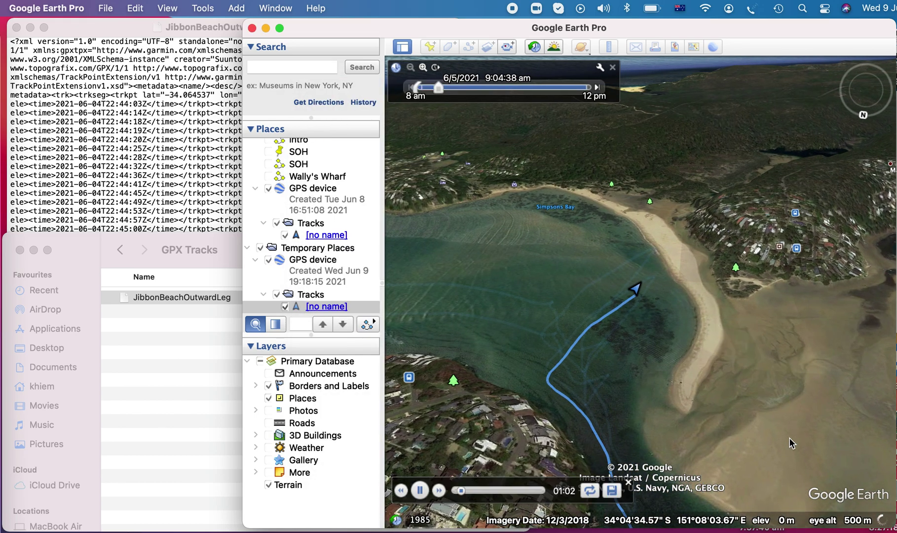
# Restart the track tour, rotate the view, then fast-forward and rewind it
pyautogui.click(377, 325)
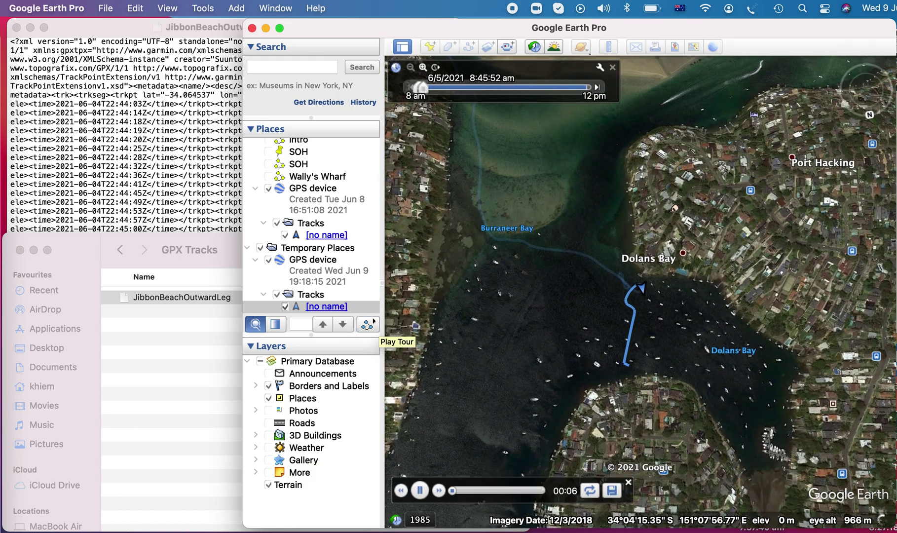
pyautogui.moveTo(875, 78); pyautogui.dragTo(896, 113)
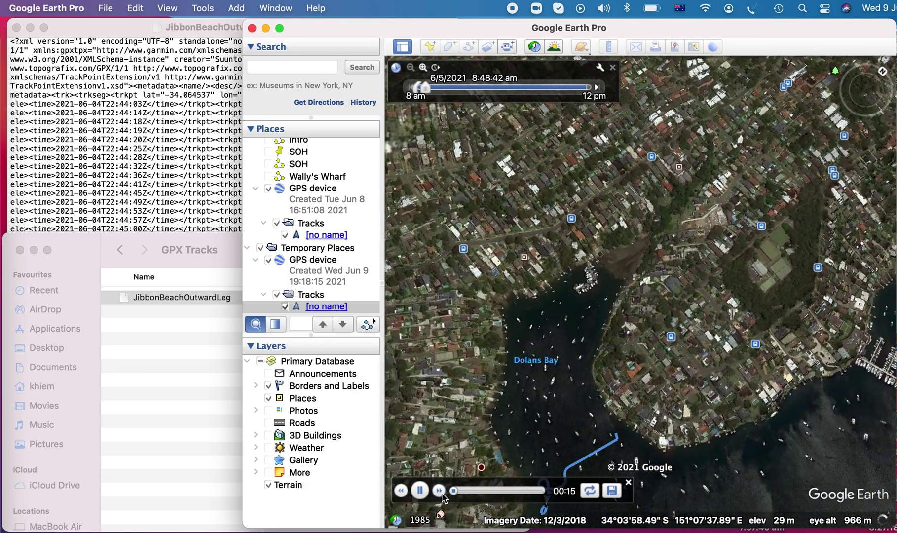
pyautogui.click(441, 491)
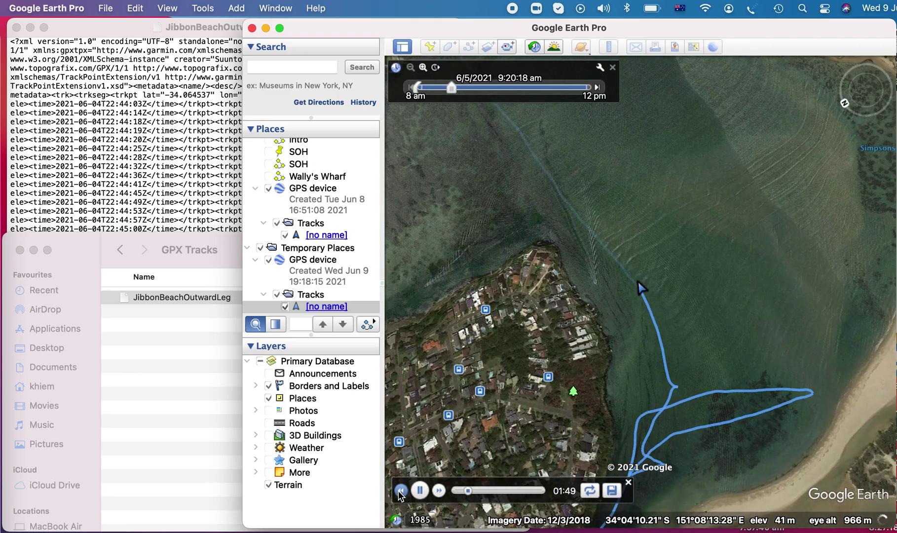
pyautogui.click(401, 491)
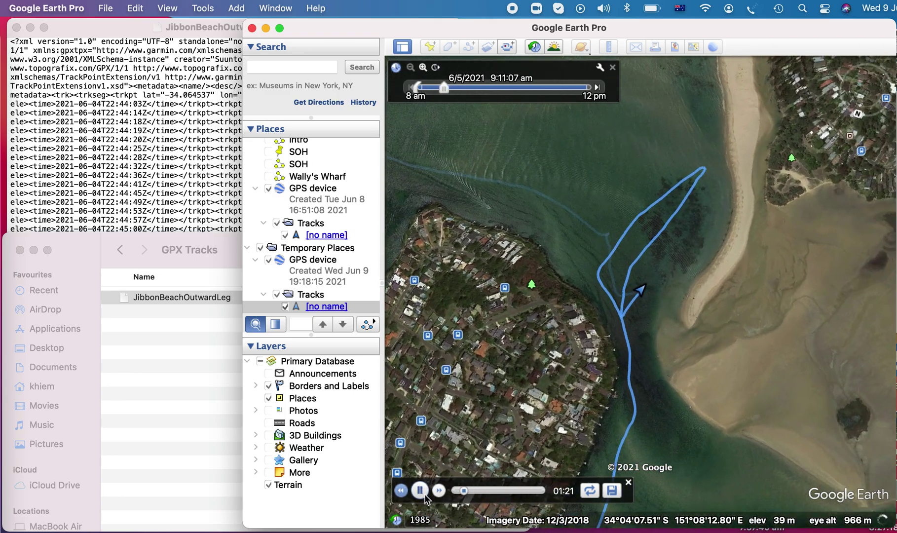
# Pause the tour at 01:06 and pan north toward the Simpsons Bay sand flats
pyautogui.click(420, 491)
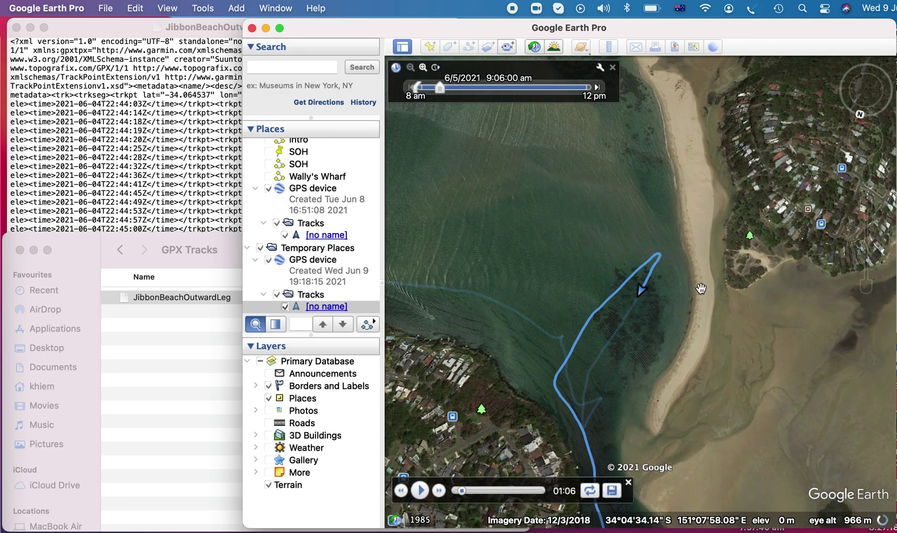
pyautogui.moveTo(647, 297); pyautogui.dragTo(648, 173)
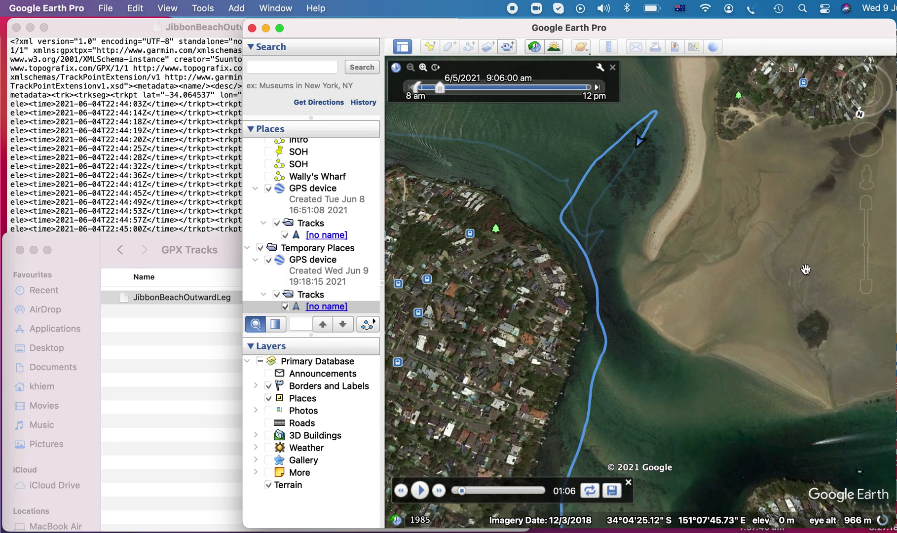
pyautogui.moveTo(867, 132); pyautogui.dragTo(867, 132)
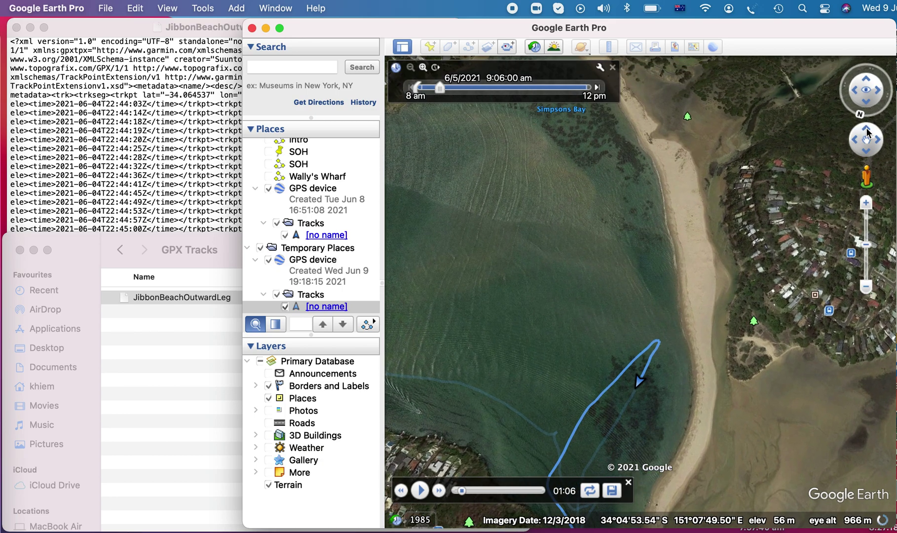